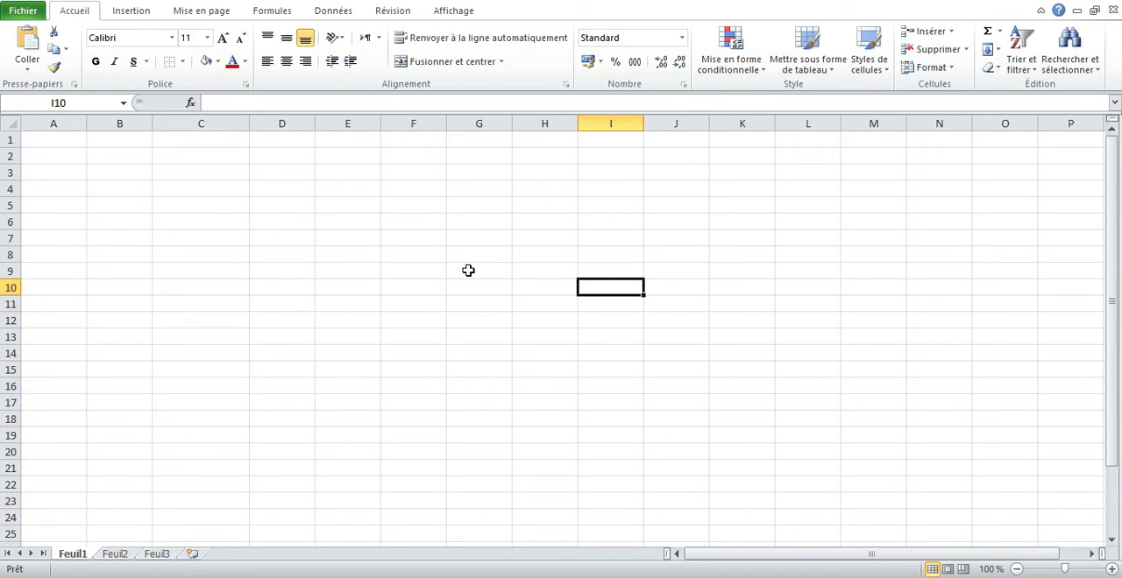
- Enter the title "L'équipe de MINI-Foot" in cell A3
left_click(71, 172)
double_click(71, 172)
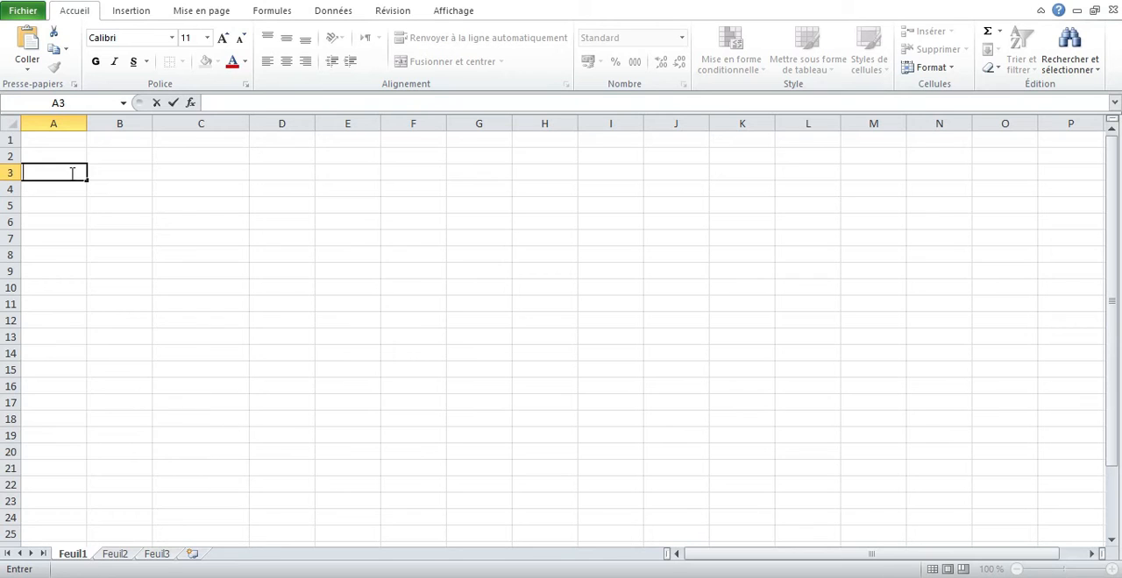
type("L'équipe  de MINI-Foot")
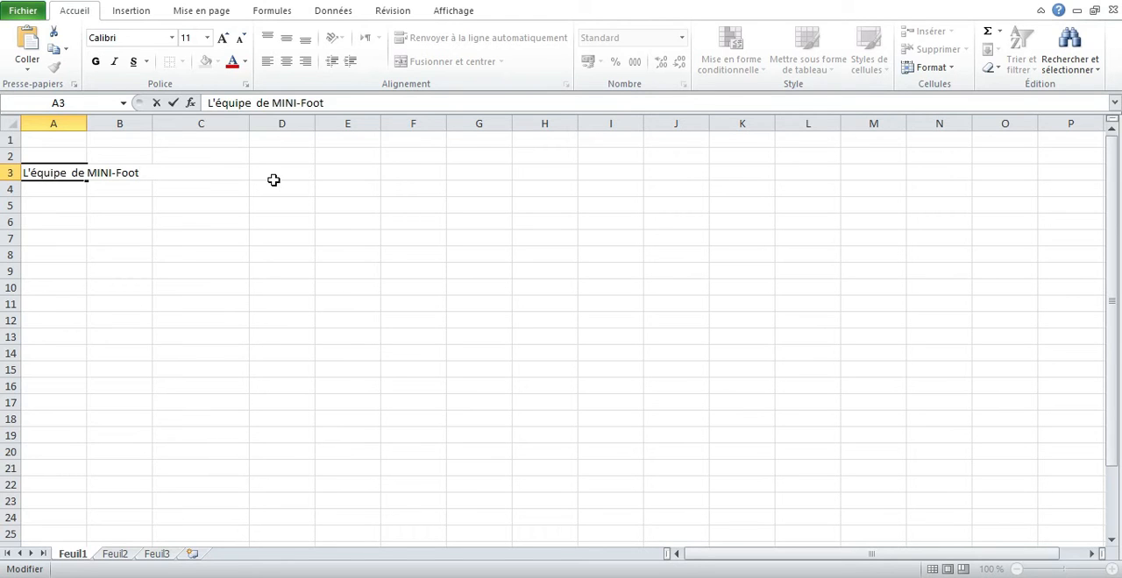
key("Return")
key("Return")
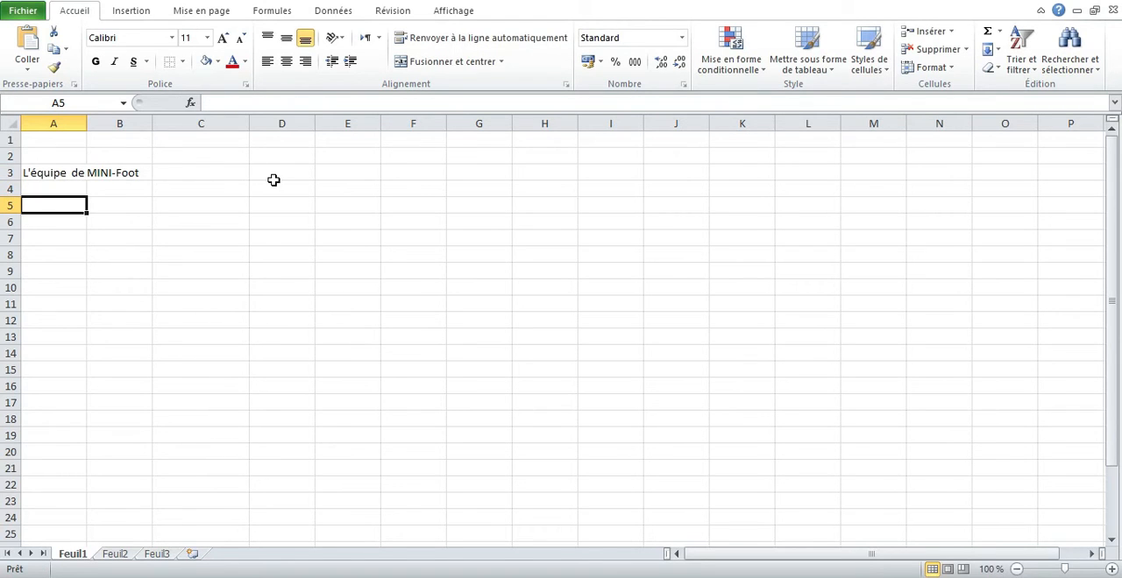
- Enter the column headers "Nom" in A5 and "Prénom" in B5
type("Nom")
key("Tab")
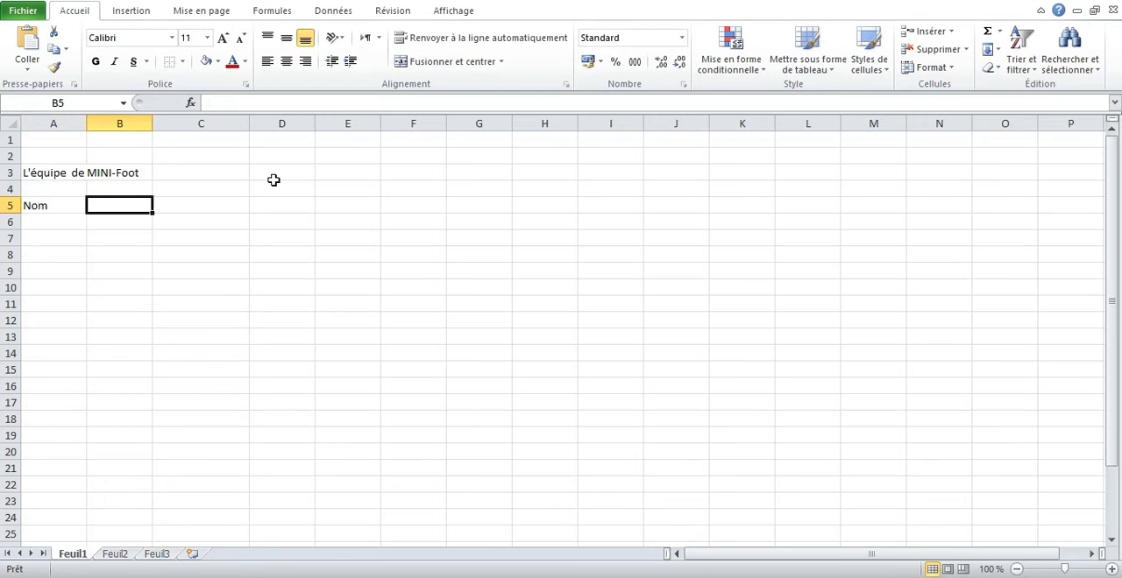
double_click(120, 207)
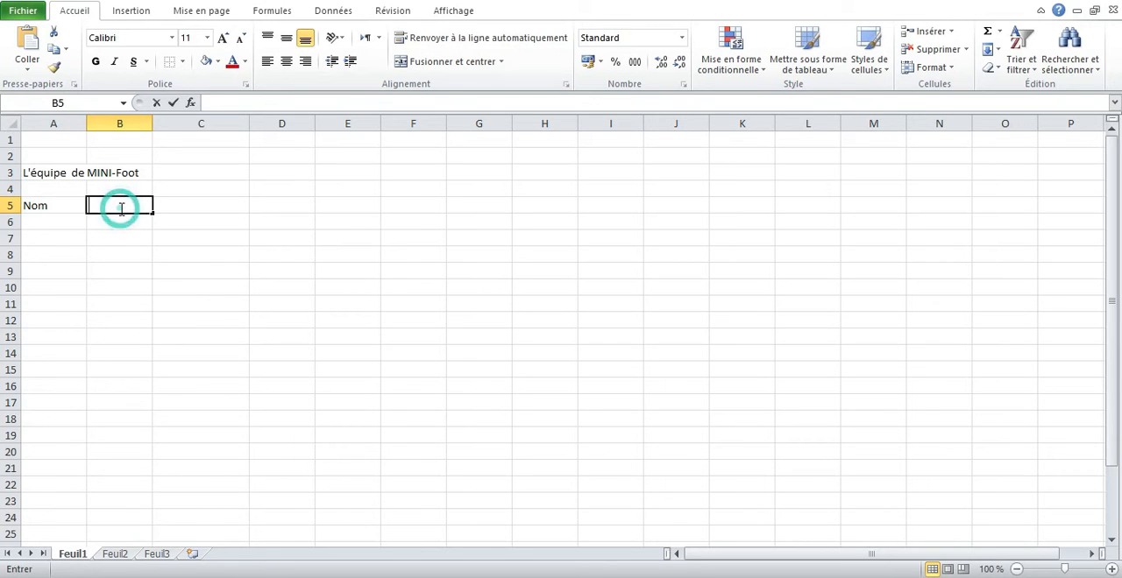
type("Préno,")
key("BackSpace")
type("m")
- Add the column header "Date de naissance" in cell C5
left_click(166, 204)
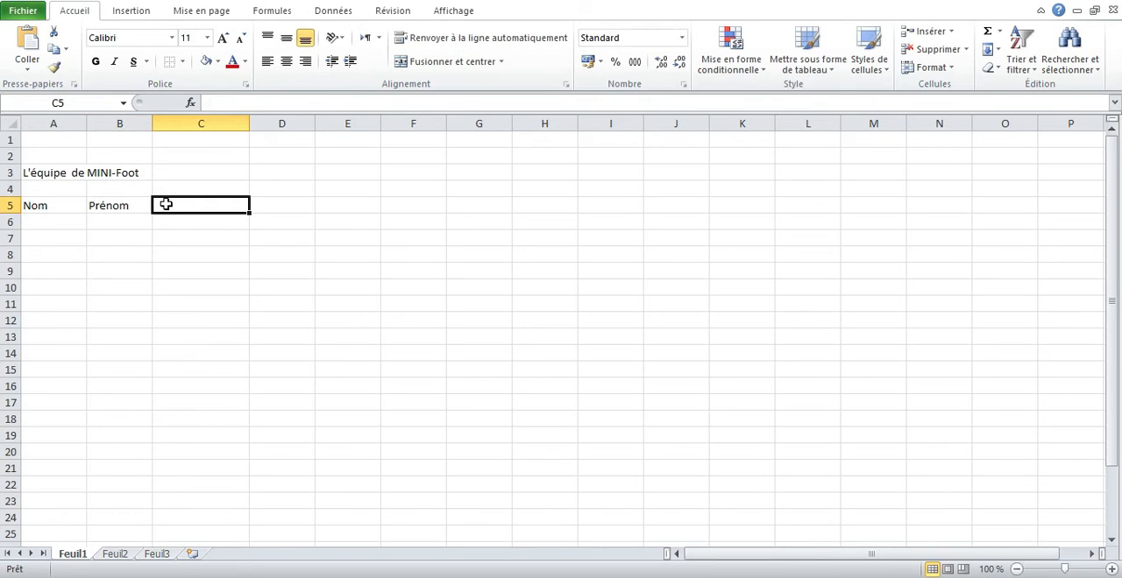
type("D")
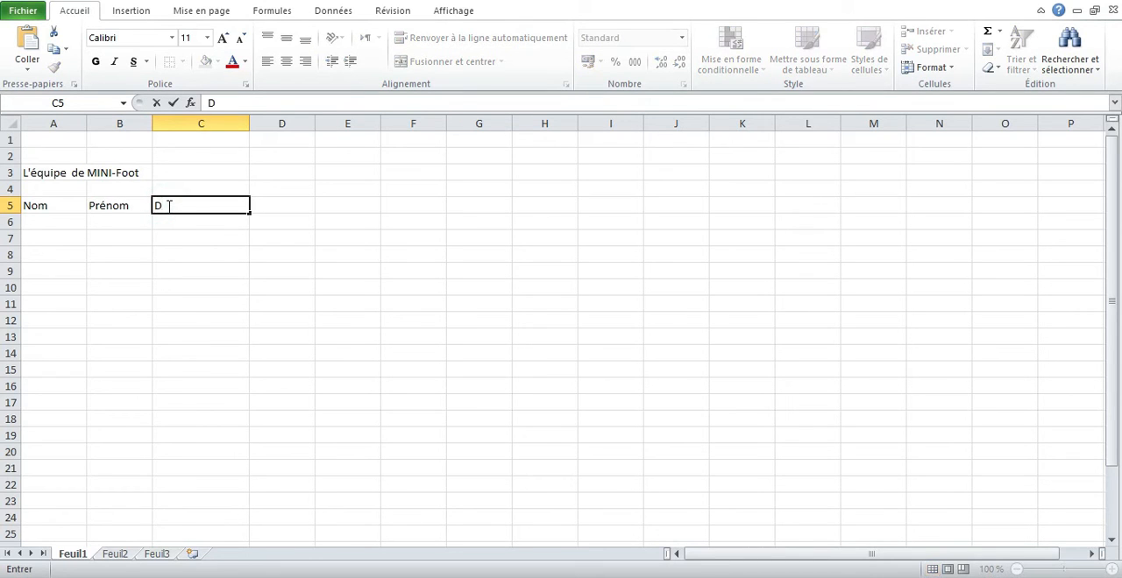
type("ate de naissance")
key("Return")
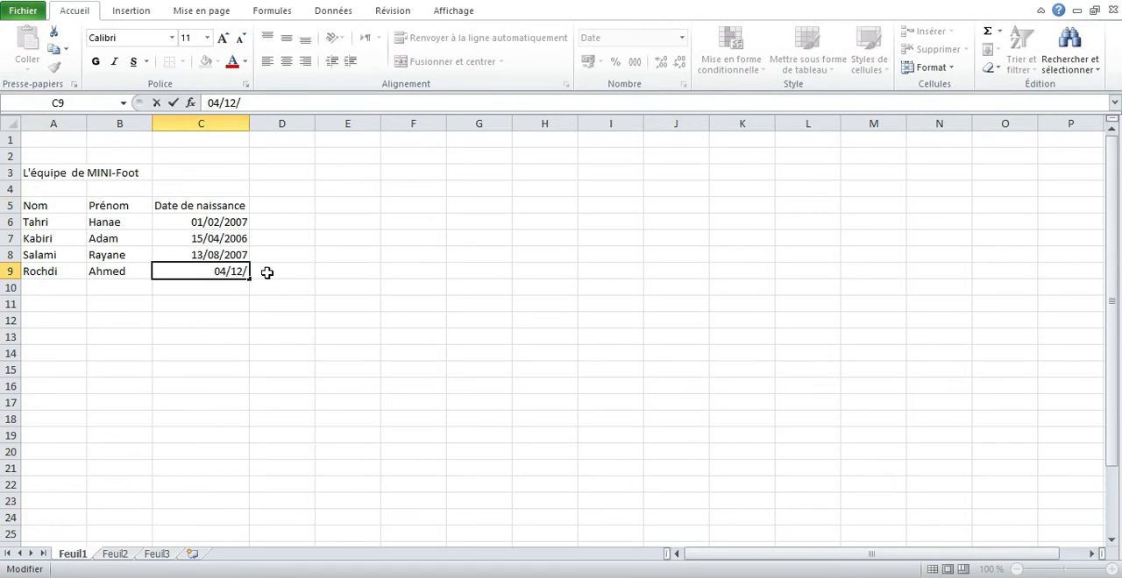
- Enter the fourth player's date of birth in cell C9
type("04/12/2006")
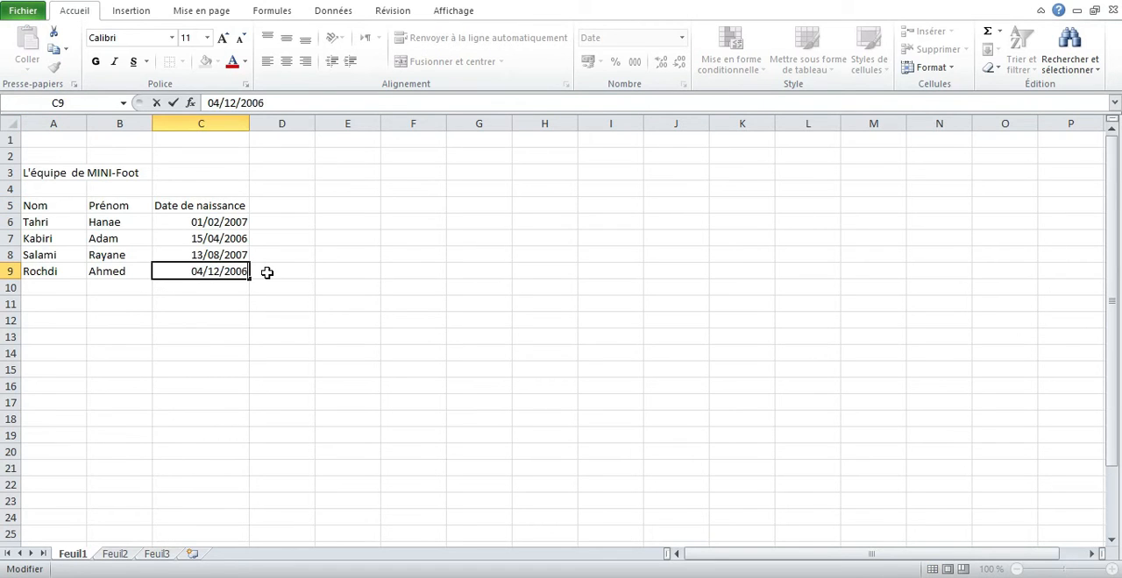
key("Return")
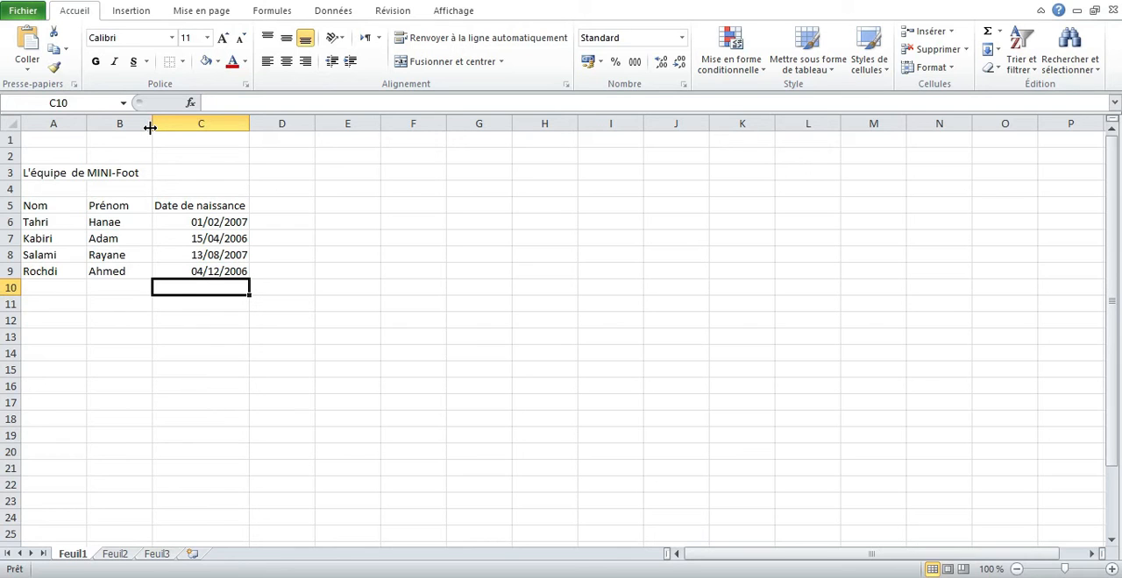
- Widen columns B and C slightly and make header row 5 a little taller
mouse_move(154, 126)
left_mouse_down()
mouse_move(253, 119)
mouse_move(155, 115)
left_mouse_up()
left_click_drag(249, 115, 270, 123)
left_click(314, 132)
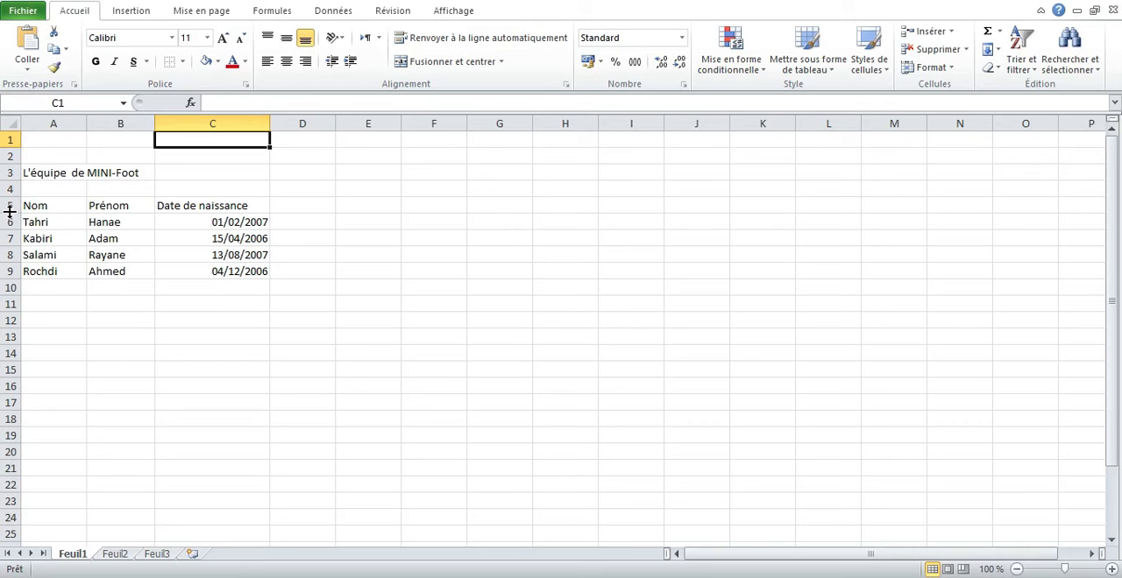
mouse_move(9, 210)
left_mouse_down()
mouse_move(13, 223)
mouse_move(11, 215)
left_mouse_up()
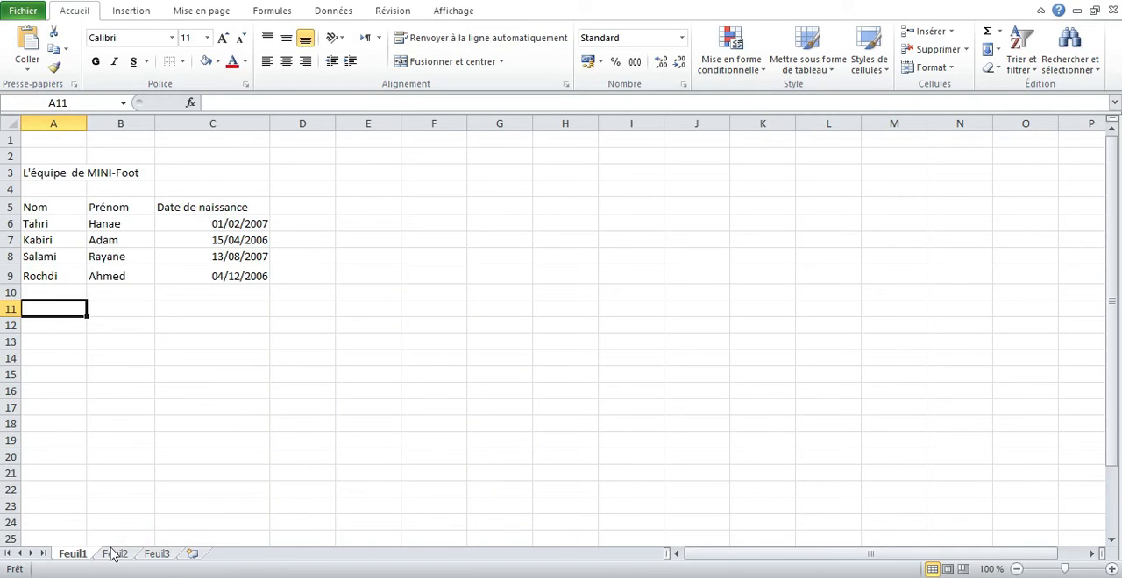
- Examine the formatted example table on sheet Feuil2, including its title cell, and return to Feuil1
left_click(112, 554)
left_click(39, 159)
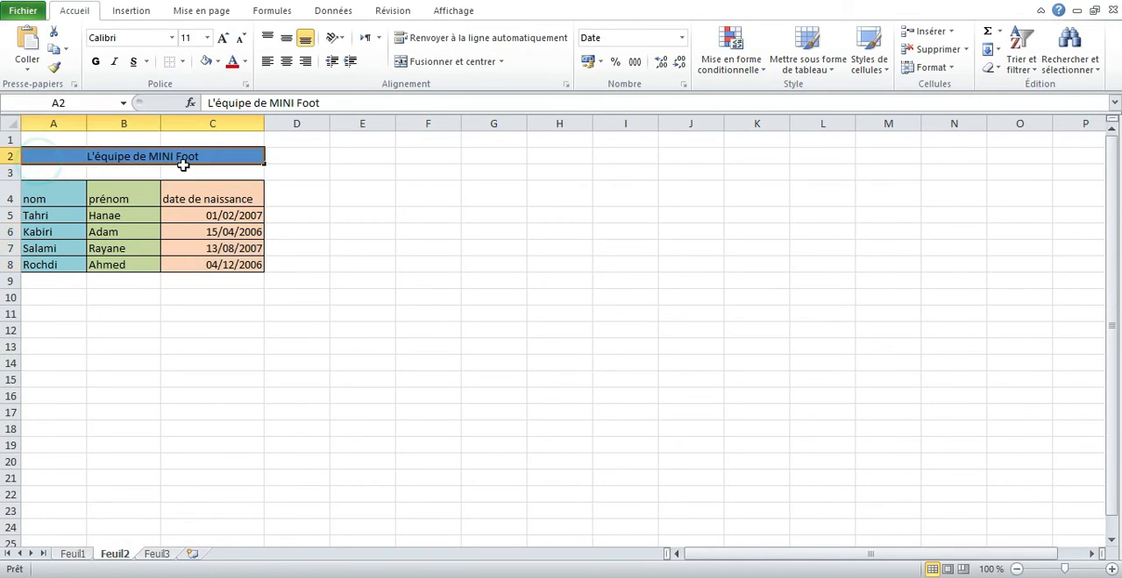
left_click(344, 262)
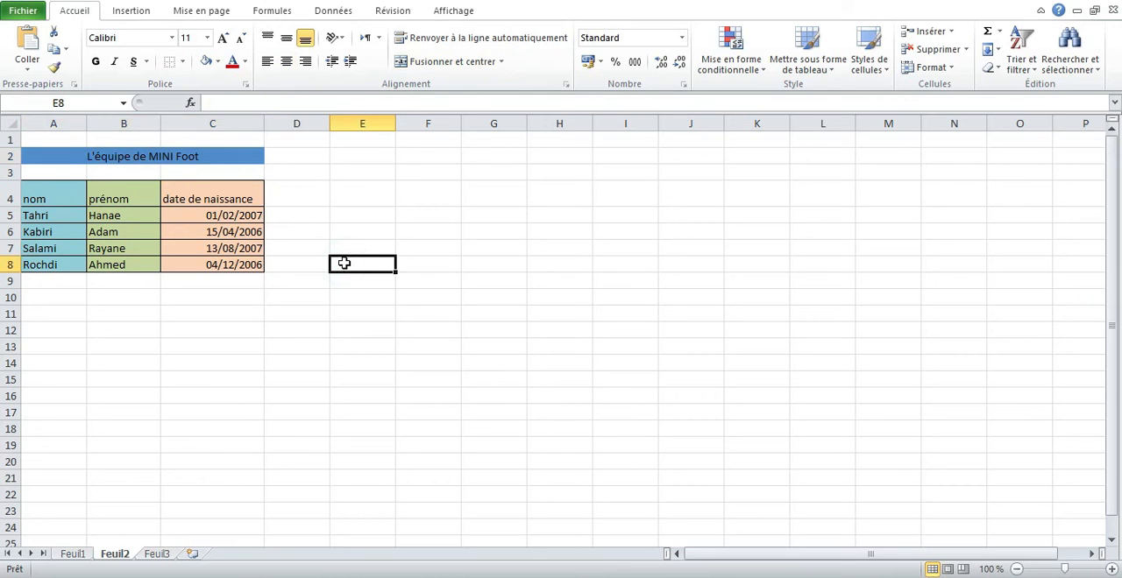
left_click(75, 557)
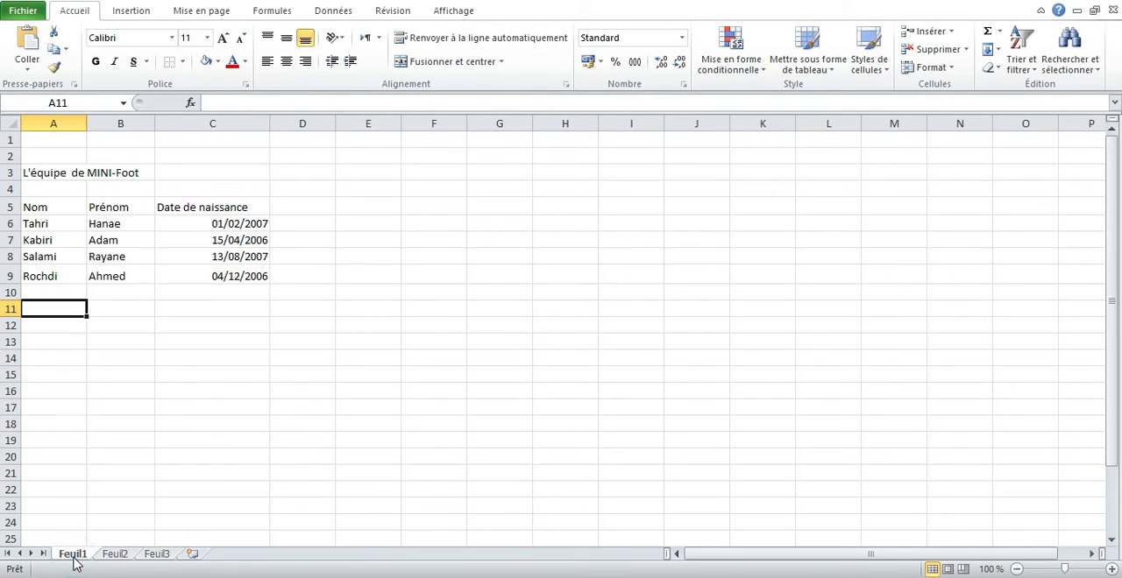
- Merge and center the title across cells A3 to C3
left_click_drag(42, 174, 174, 178)
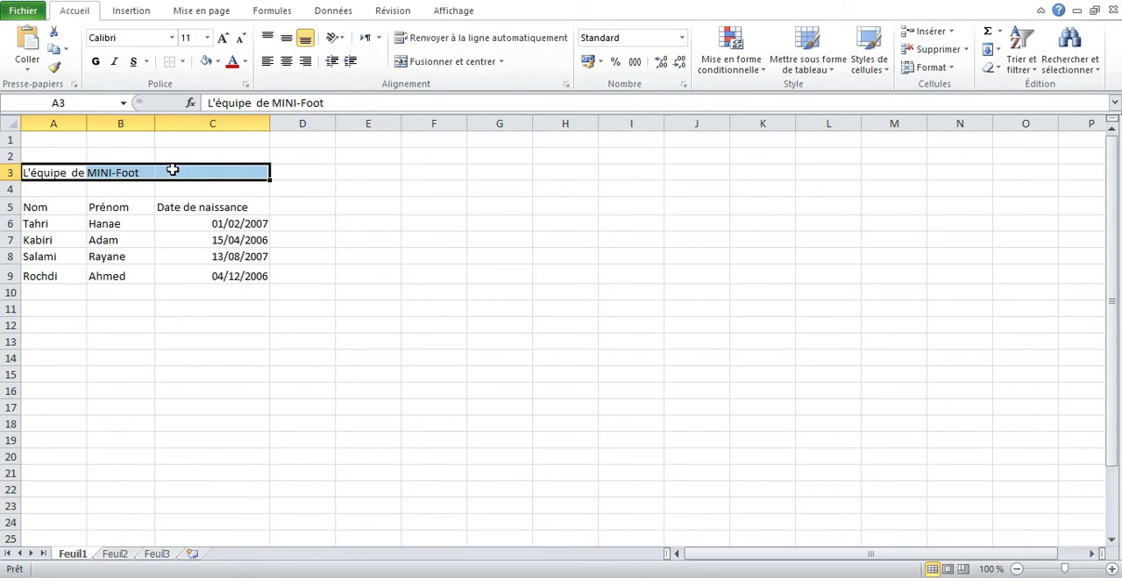
left_click(502, 61)
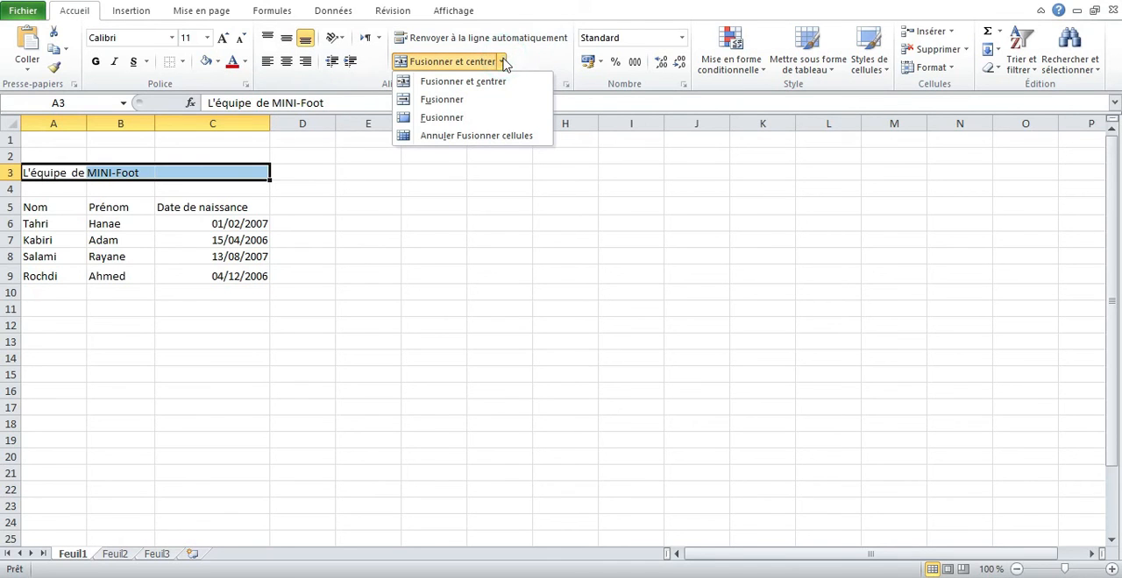
left_click(477, 88)
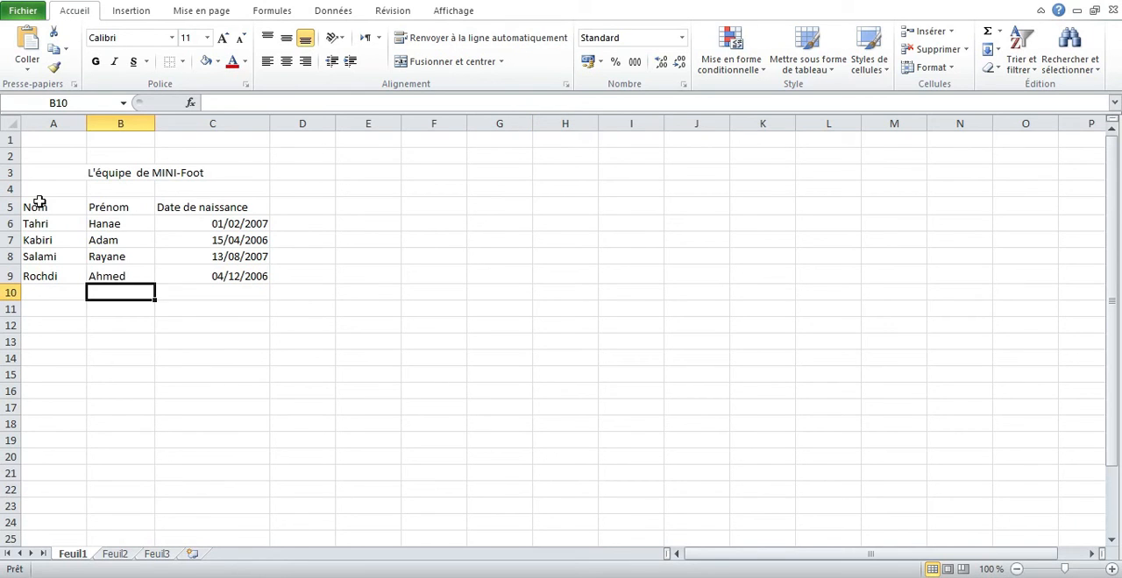
- Apply all borders to the player table in cells A5 to C9
left_click(39, 202)
left_click_drag(40, 202, 208, 269)
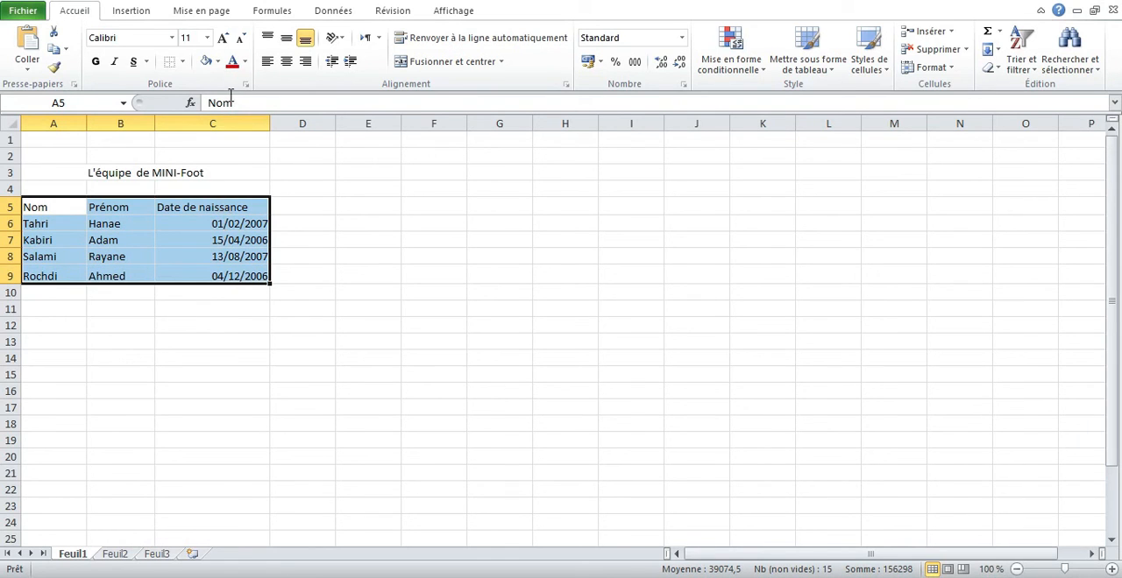
left_click(182, 63)
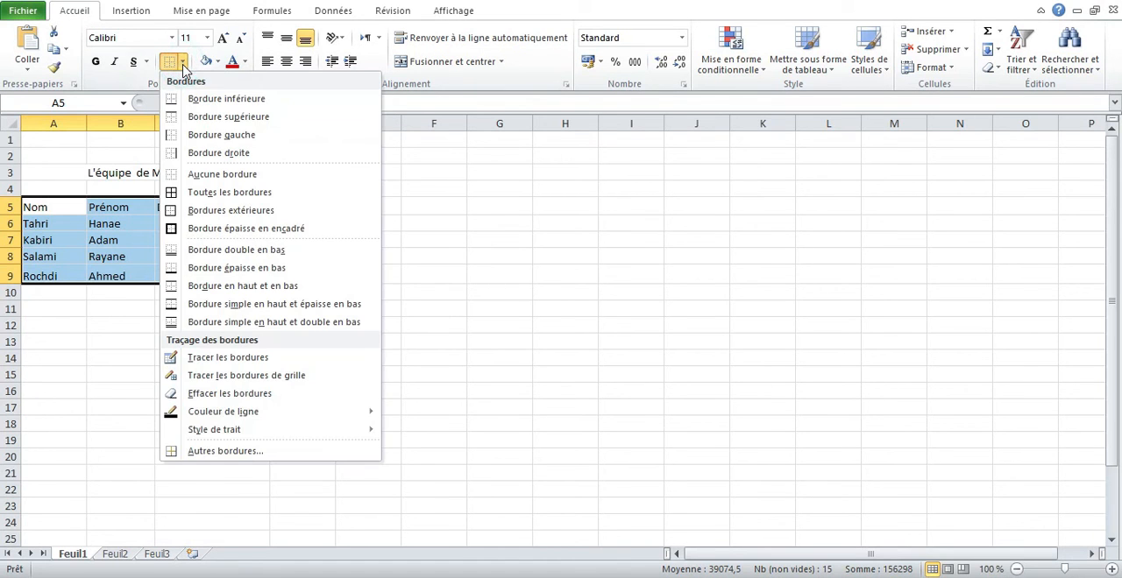
left_click(210, 195)
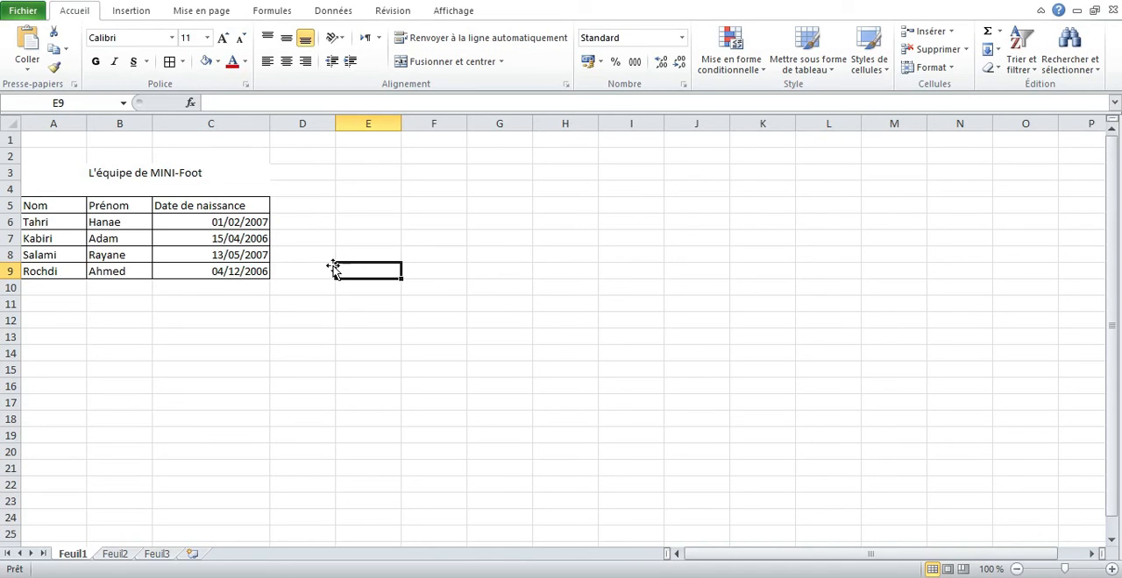
- Fill the merged title cell in row 3 with dark teal
left_click(252, 175)
left_click(253, 174)
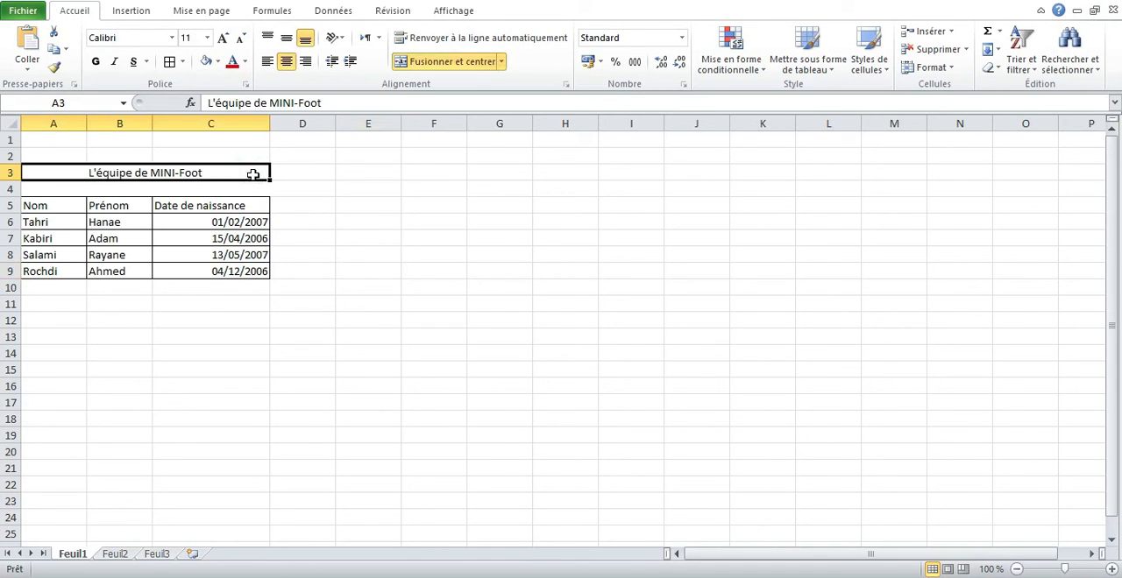
left_click(219, 63)
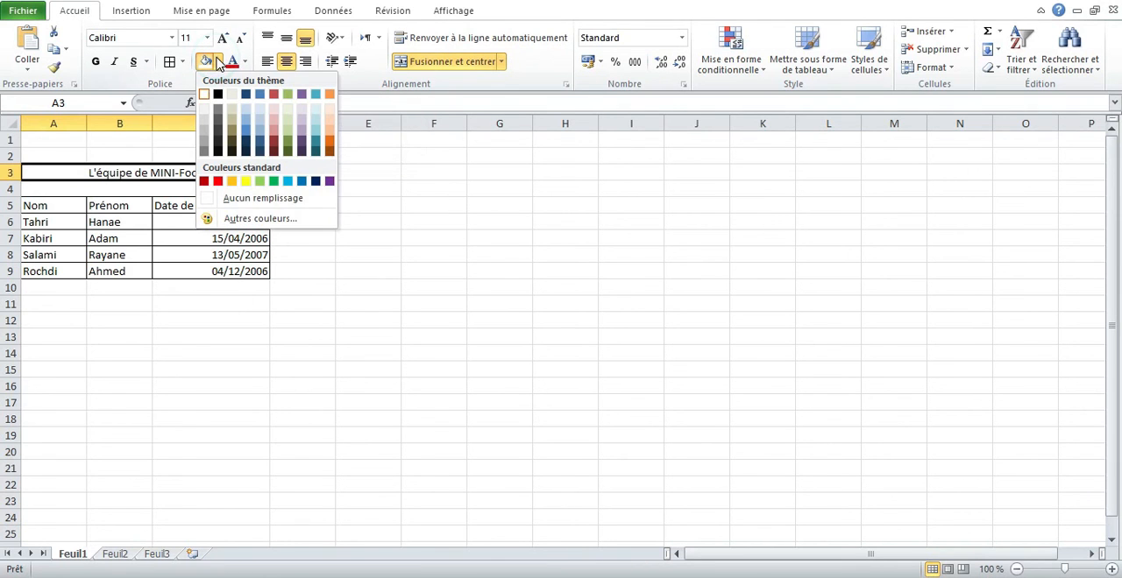
left_click(316, 141)
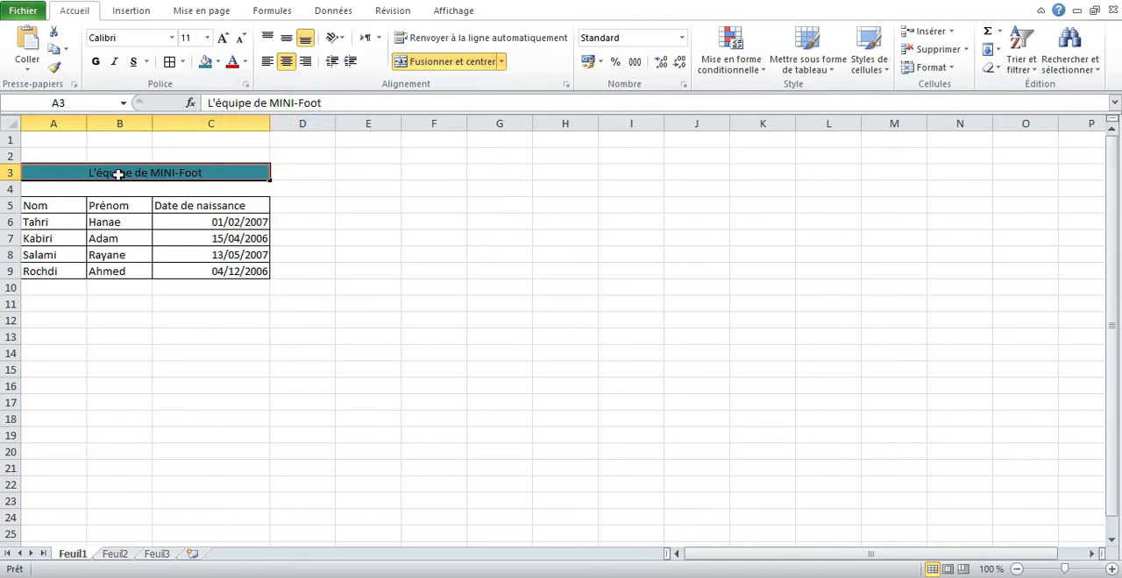
- Fill the Nom column, cells A5 to A9, with light green
left_click(45, 206)
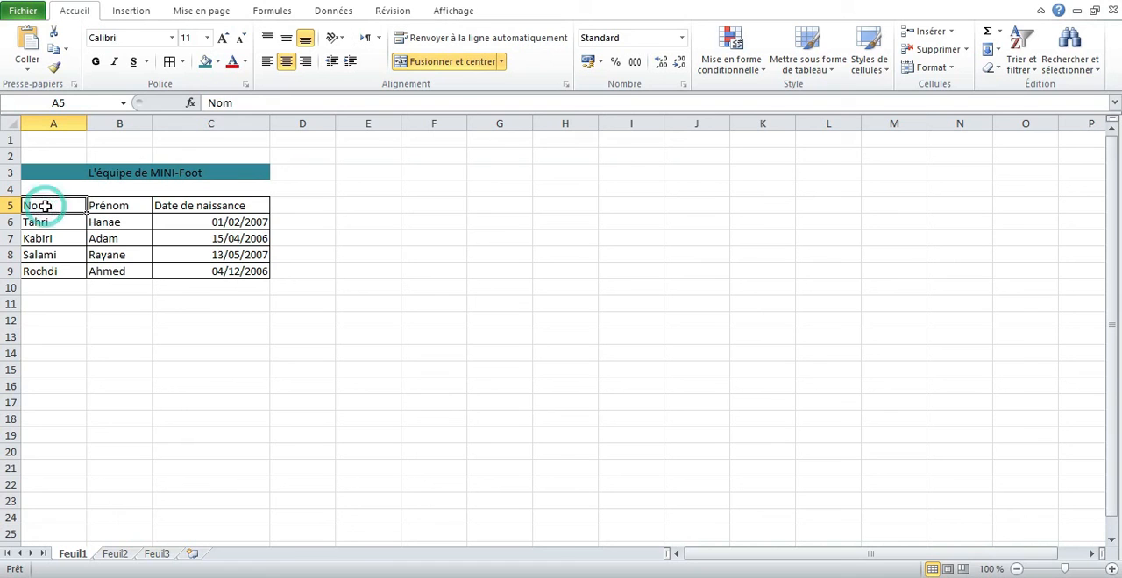
left_click_drag(45, 206, 45, 274)
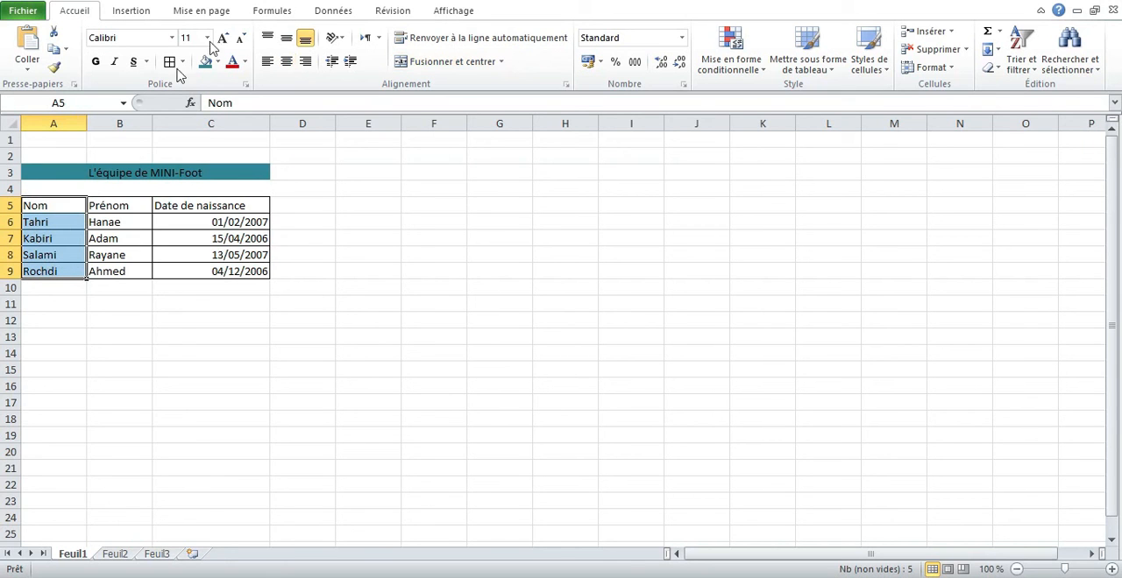
left_click(218, 62)
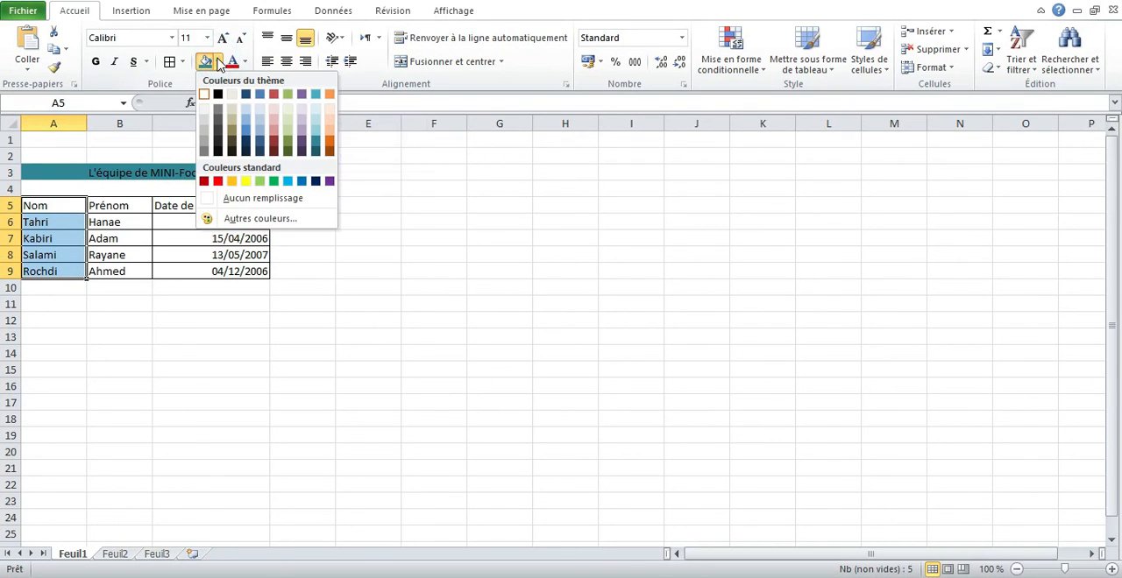
left_click(287, 129)
- Fill the Prénom column, cells B5 to B9, with light purple
left_click_drag(128, 210, 130, 271)
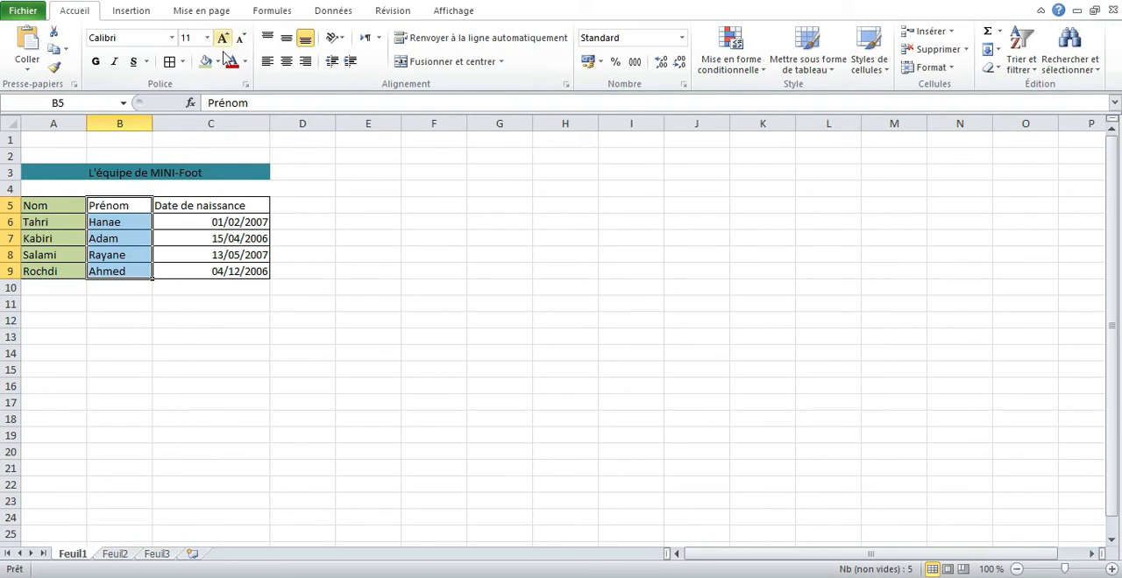
left_click(219, 64)
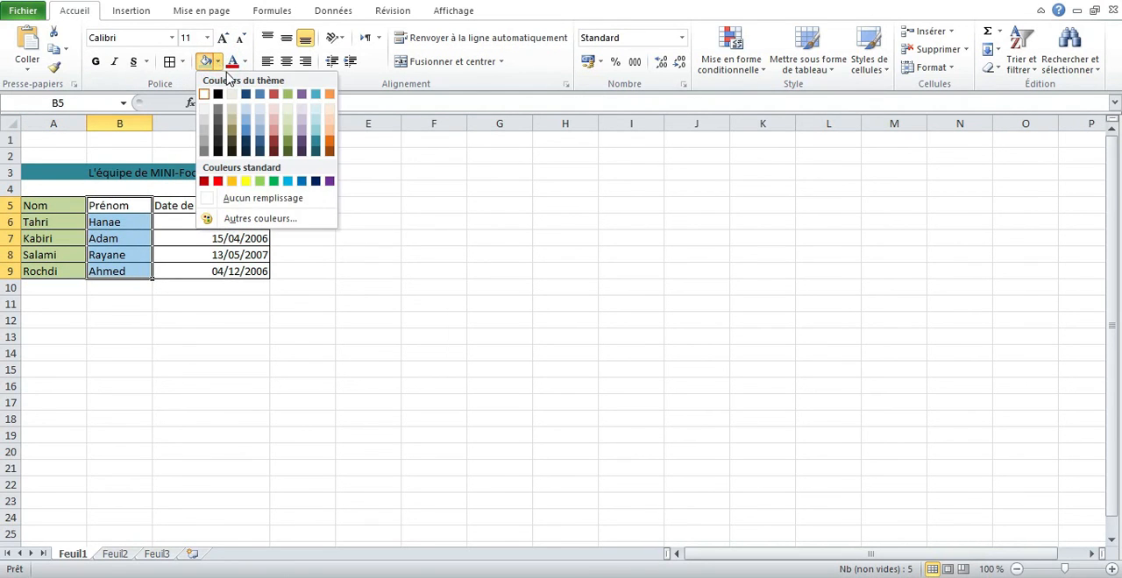
left_click(302, 139)
- Fill the Date de naissance column, cells C5 to C9, with light aqua blue
left_click_drag(232, 207, 227, 271)
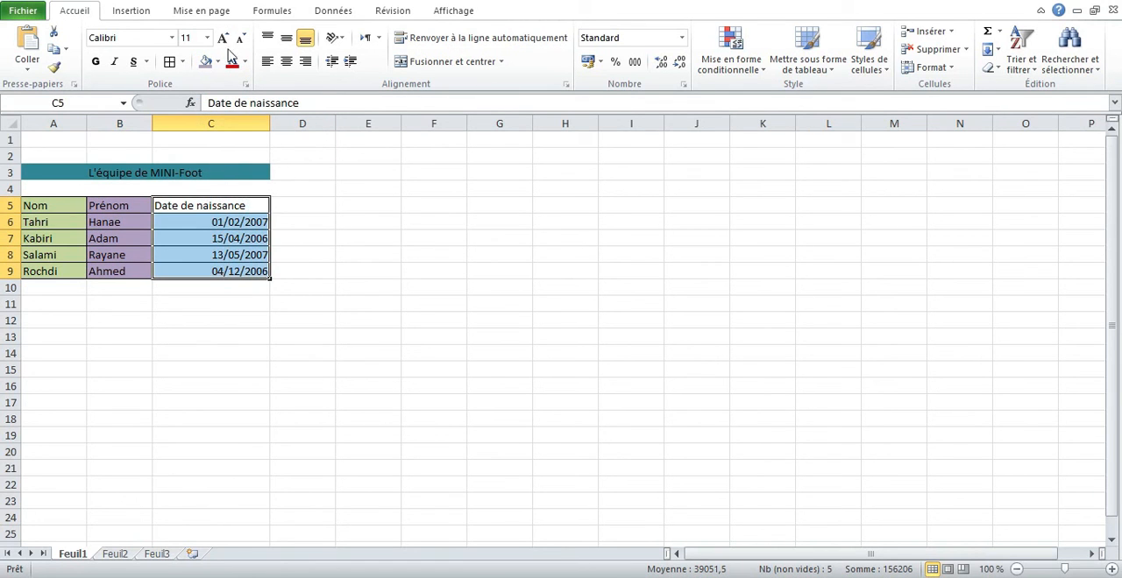
left_click(217, 63)
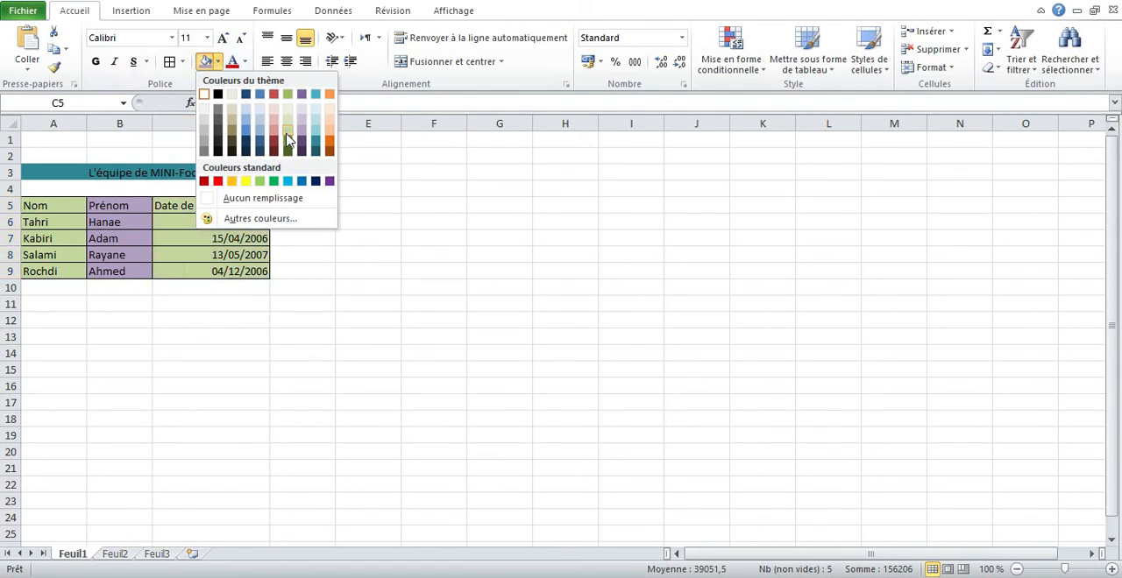
left_click(288, 133)
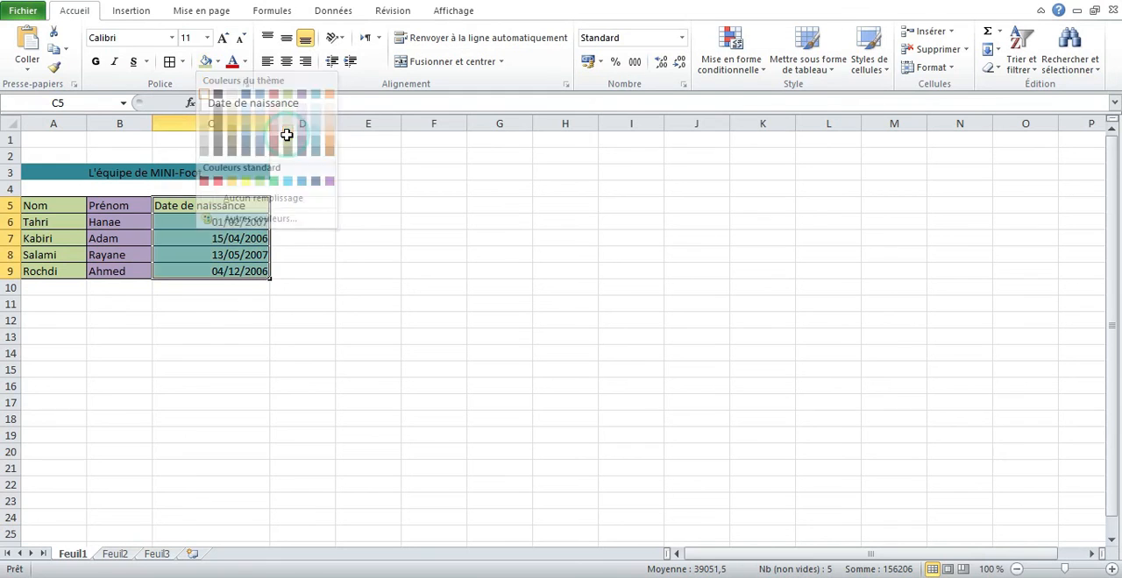
left_click(217, 63)
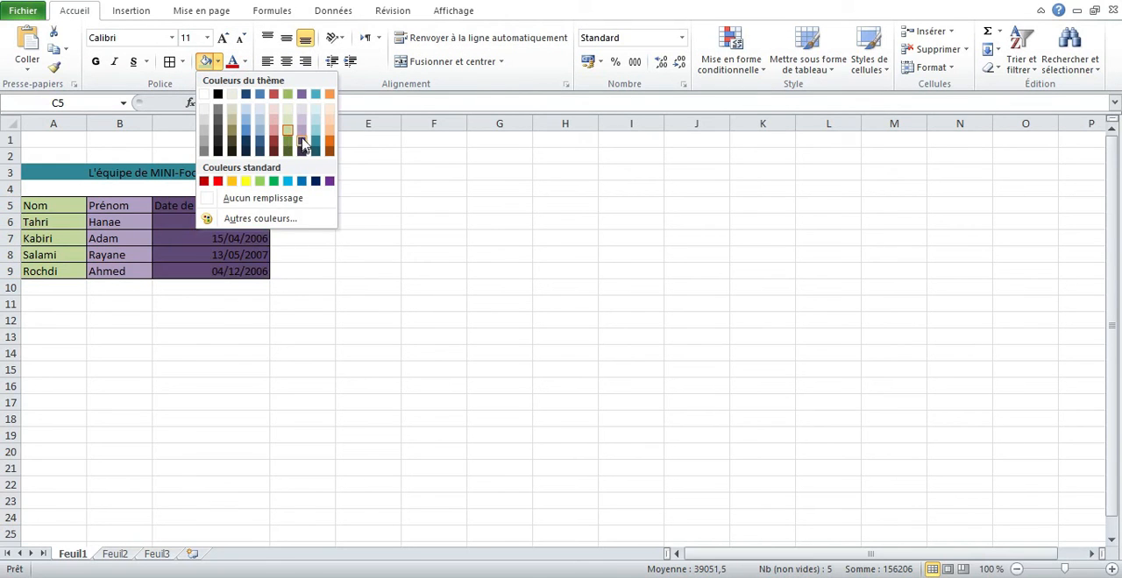
left_click(315, 133)
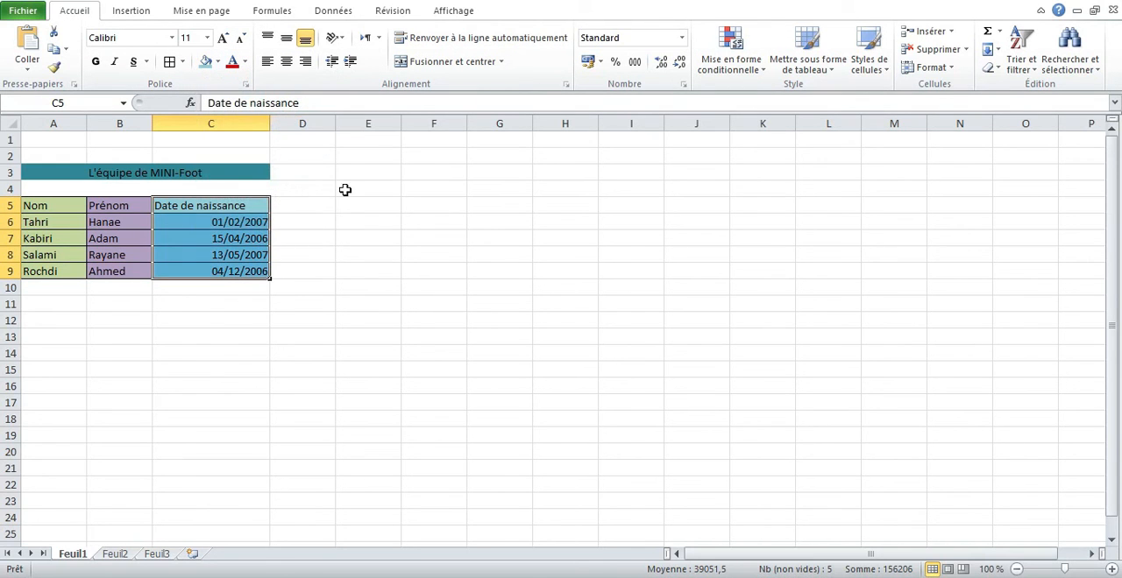
left_click(428, 222)
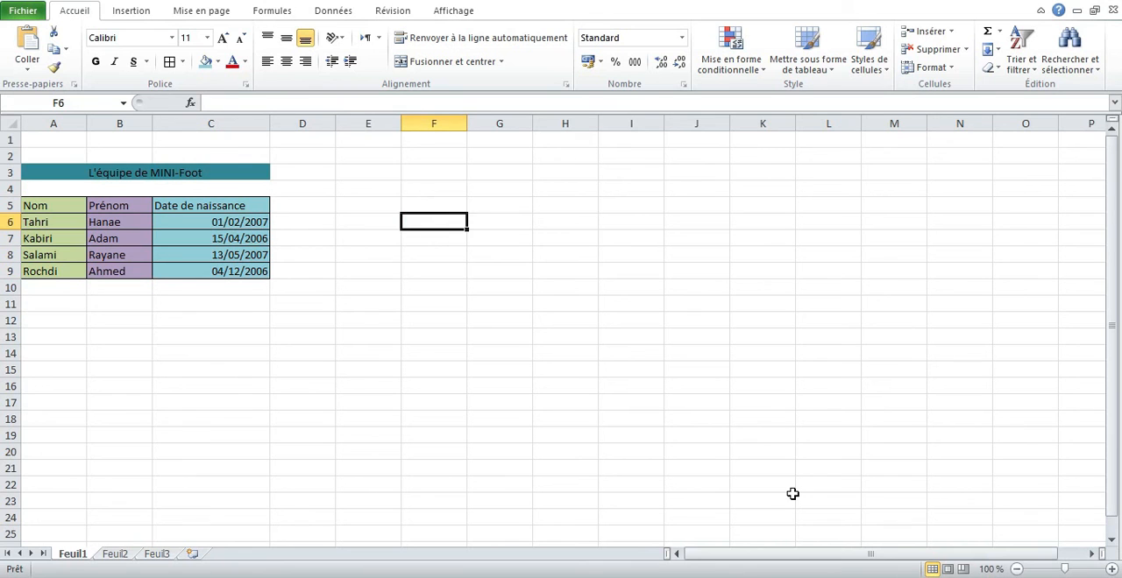